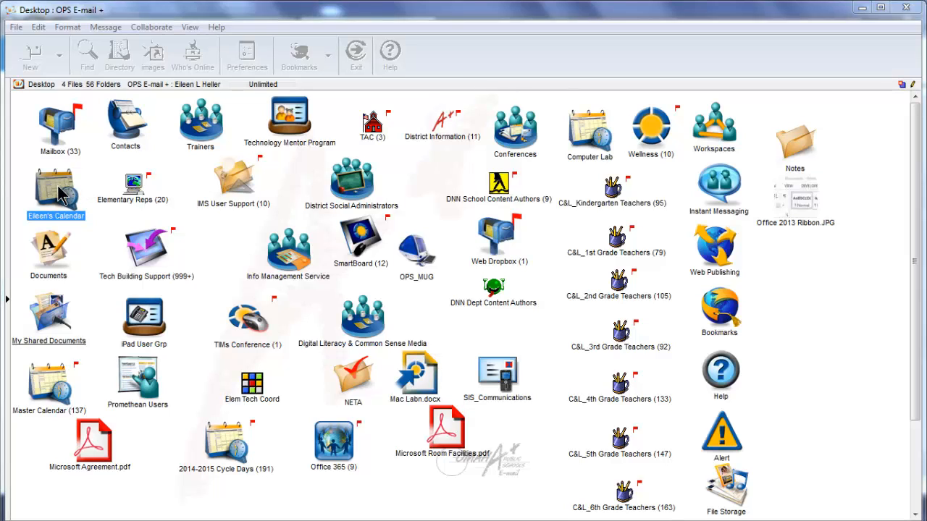
Open the personal calendar from the desktop and list its events sorted by Start Date, oldest first
double_click(58, 192)
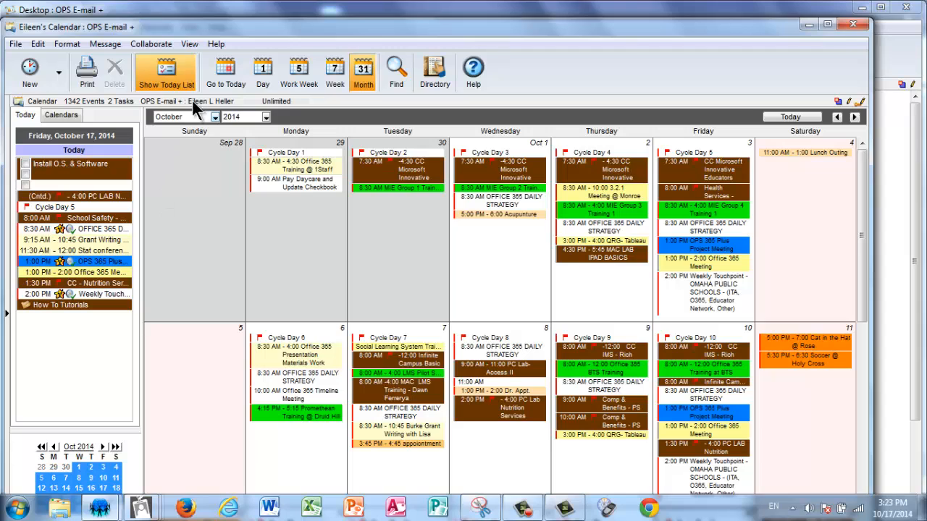
left_click(190, 43)
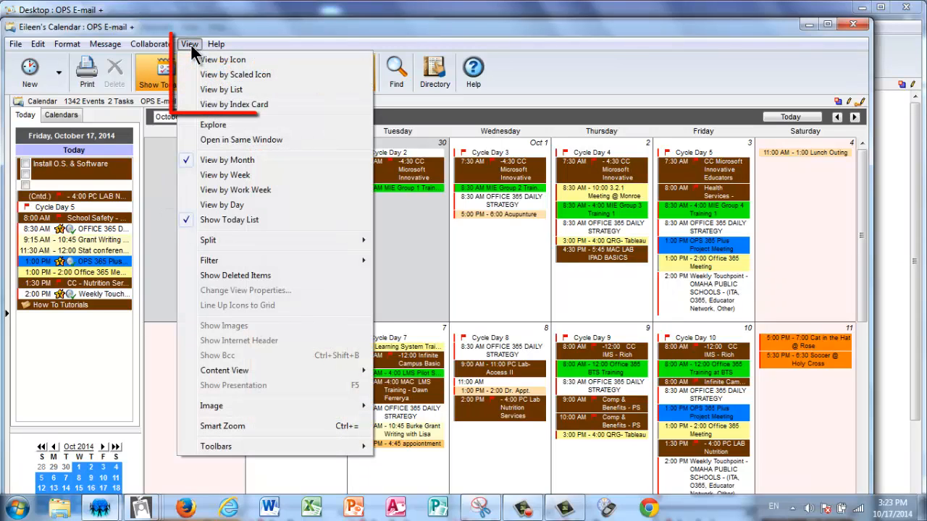
left_click(209, 92)
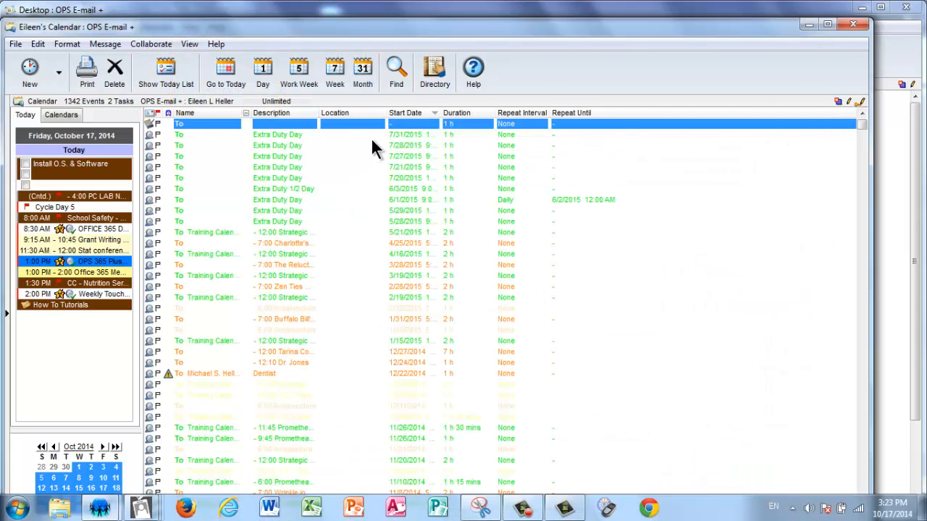
left_click(419, 116)
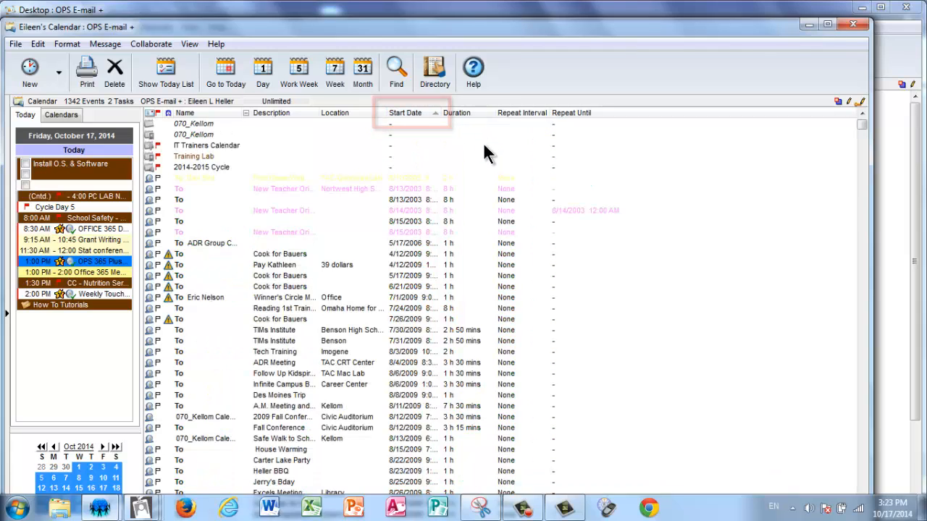
Delete all calendar events from the 8/13/2003 New Teacher entry through the blank 4/3/2013 entry, and close the calendar
left_click(410, 188)
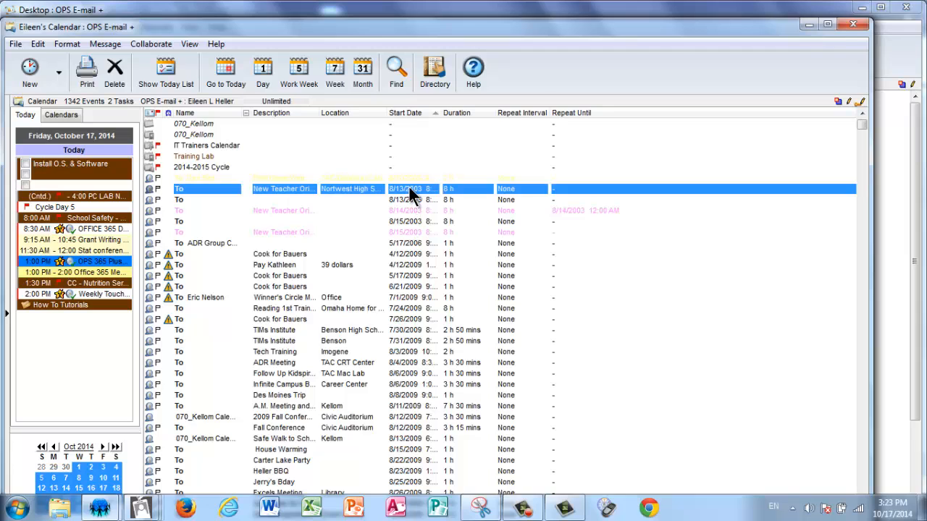
scroll(410, 322, "down", 3)
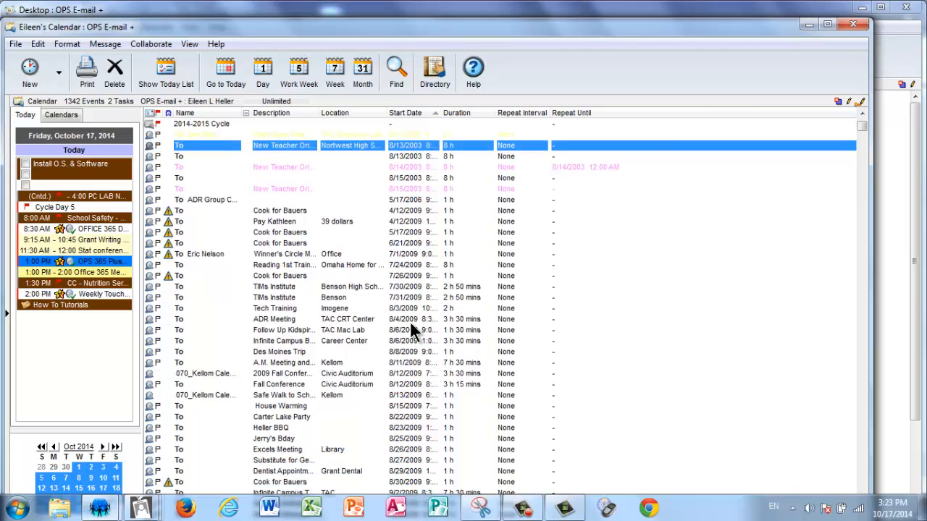
scroll(411, 327, "down", 7)
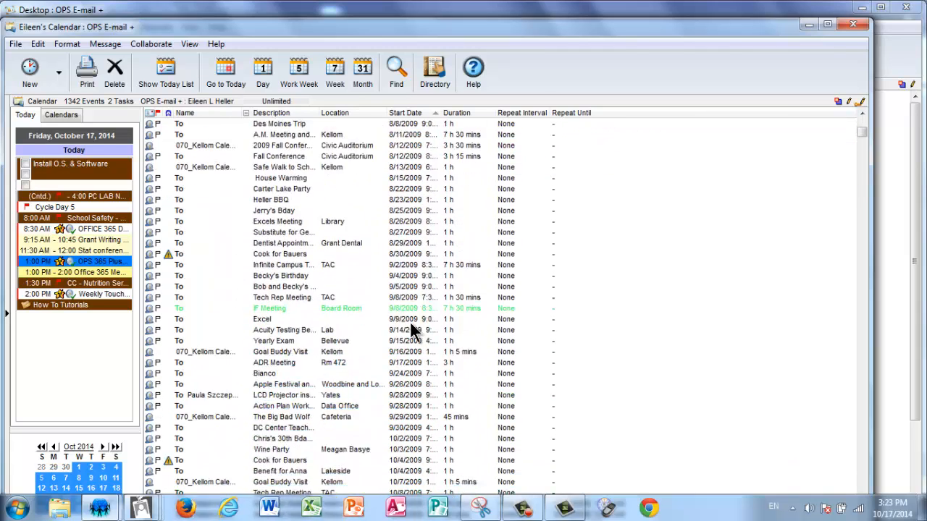
scroll(410, 327, "down", 8)
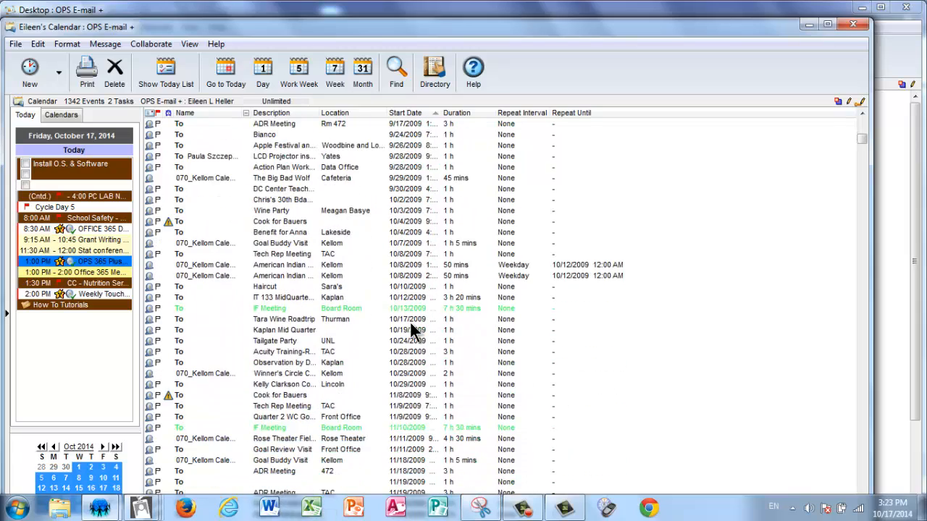
scroll(410, 326, "down", 1)
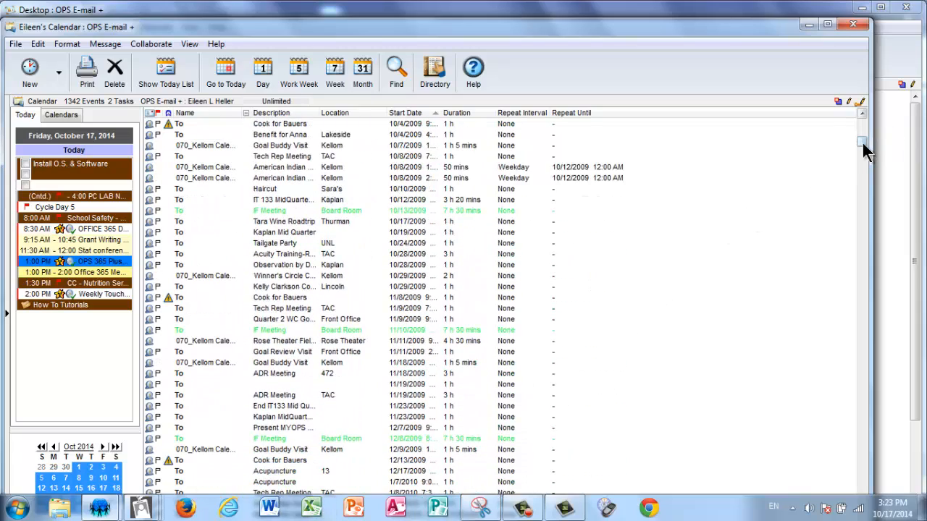
left_click_drag(862, 143, 877, 304)
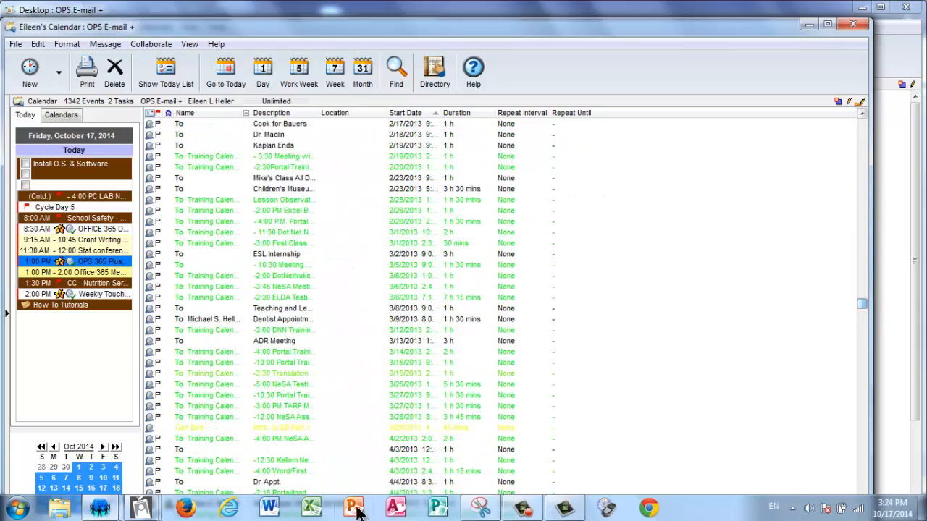
left_click(409, 449, "shift")
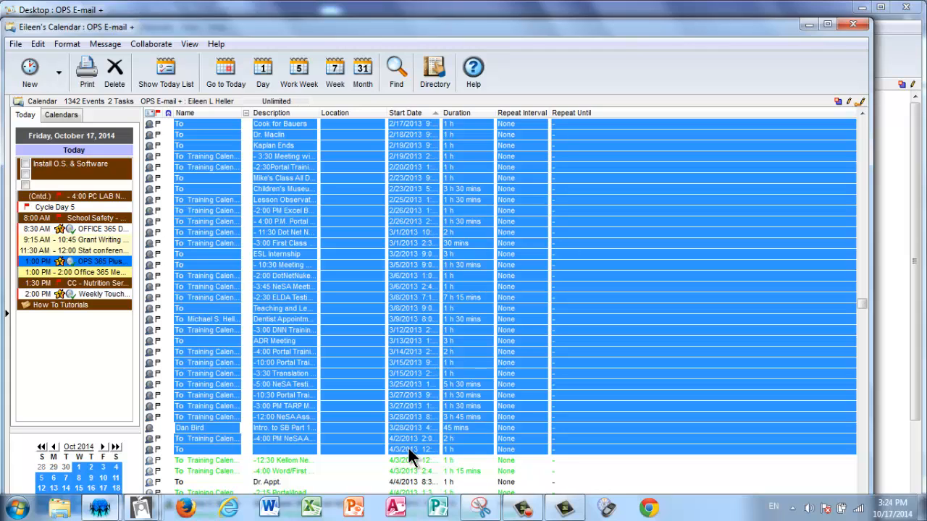
right_click(408, 436)
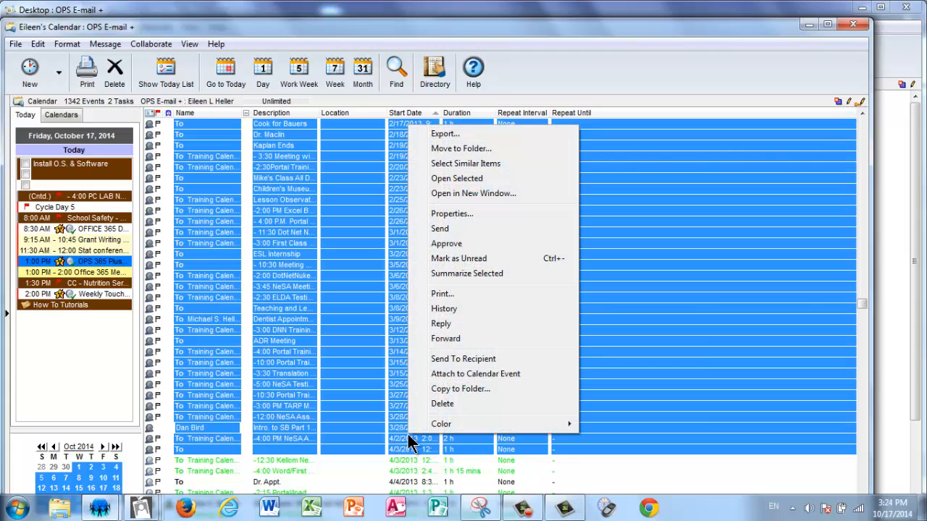
left_click(437, 406)
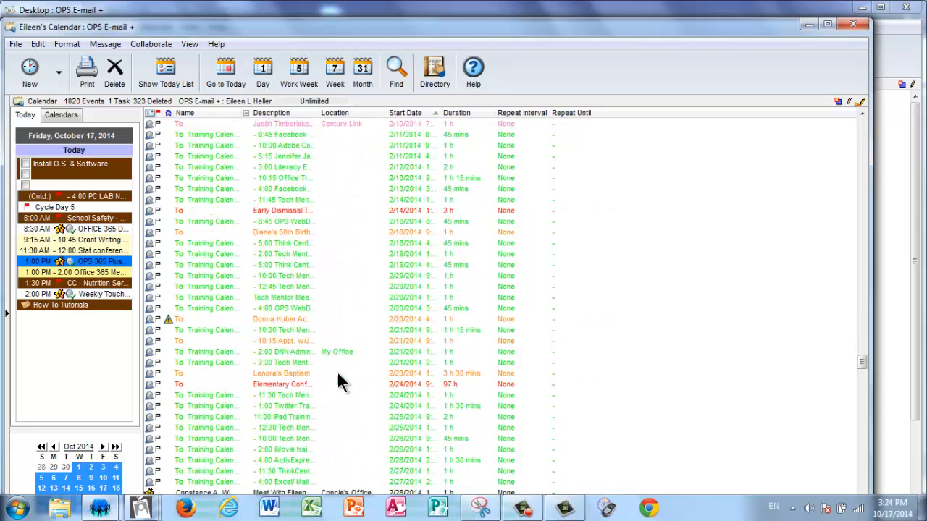
left_click(852, 26)
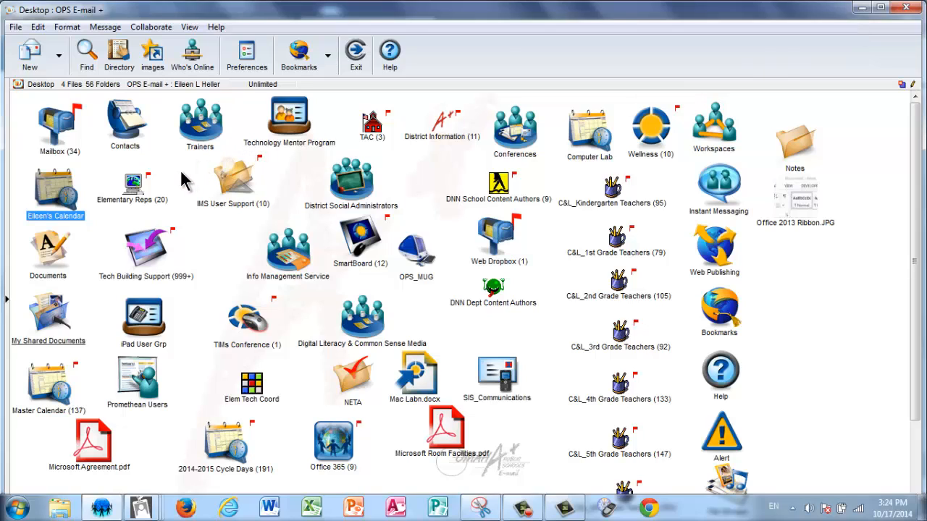
Export the personal calendar with all events and tasks in iCalendar (.ics) format
right_click(62, 192)
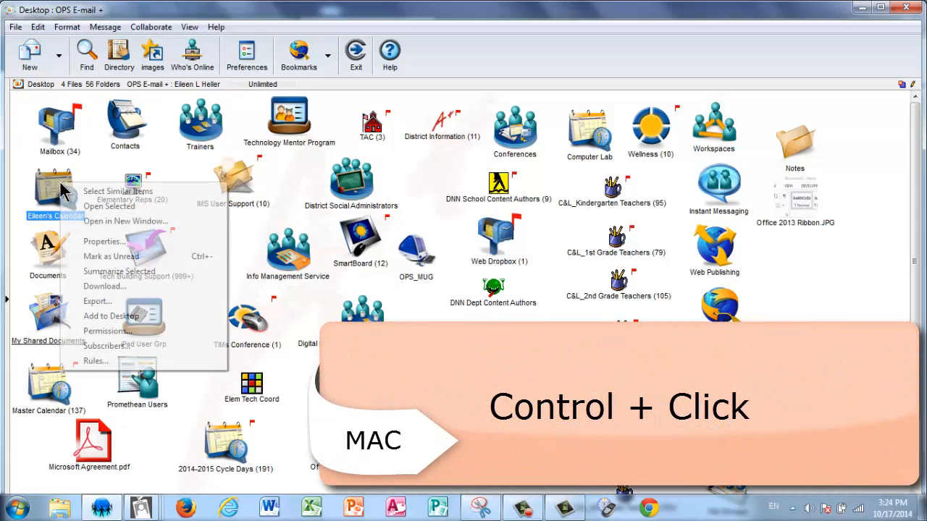
left_click(116, 301)
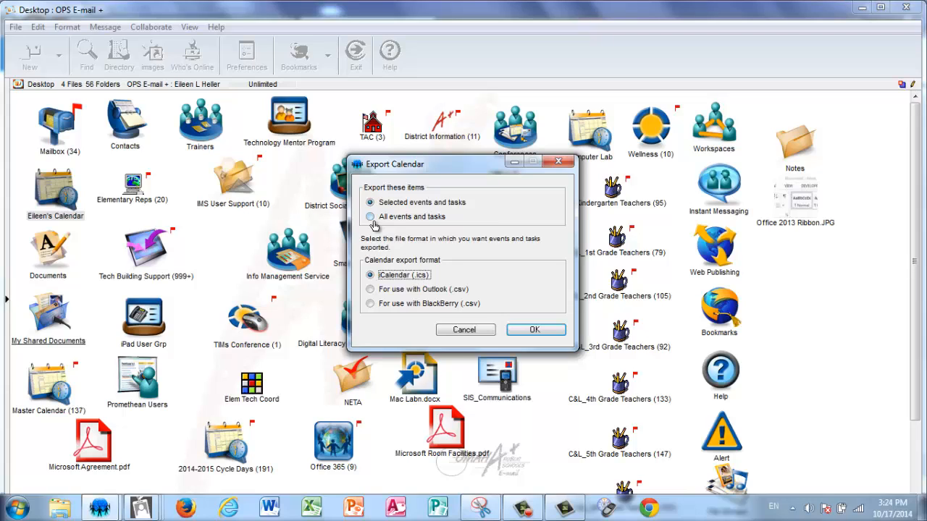
left_click(371, 219)
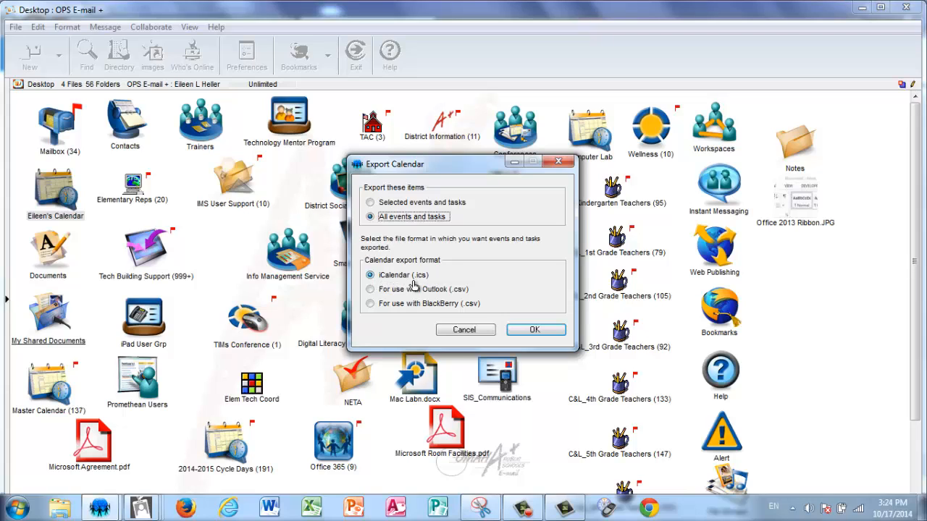
left_click(523, 330)
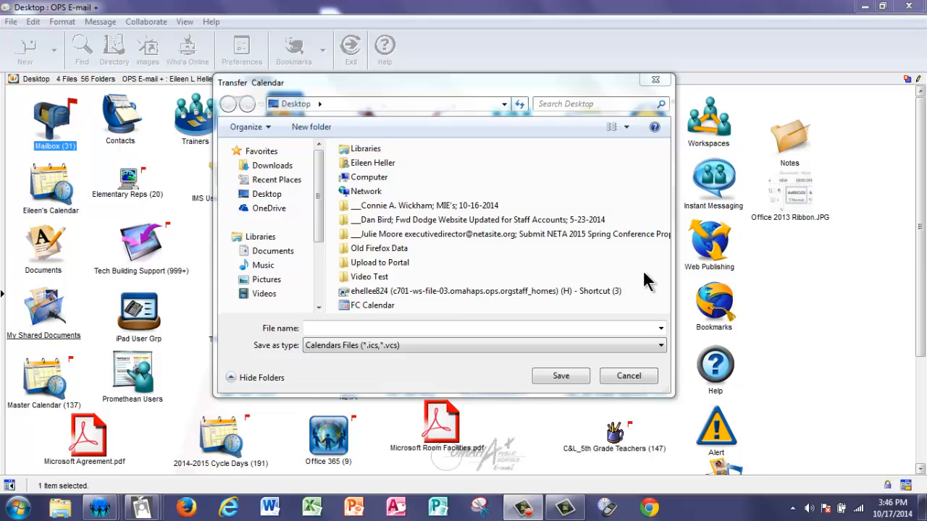
Save the exported calendar file to the Desktop as First Class Calendar
left_click(279, 195)
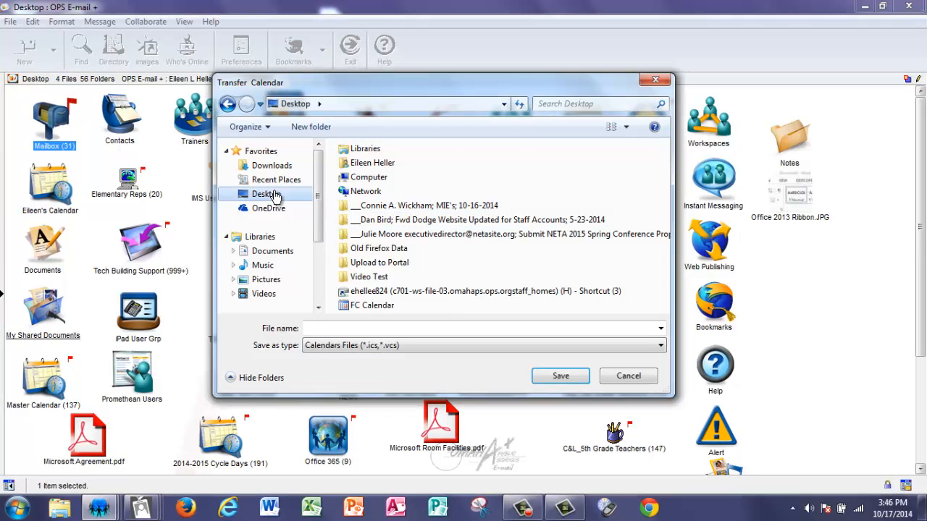
left_click(338, 323)
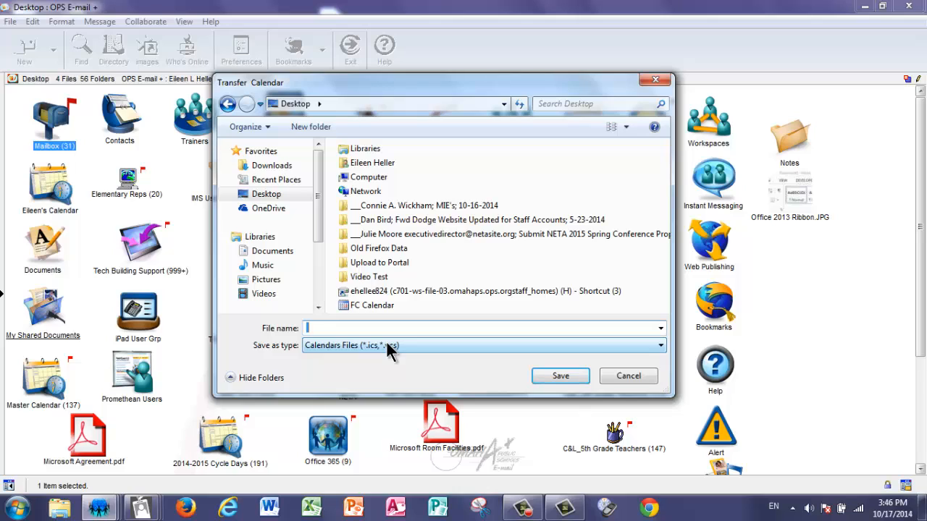
type("First")
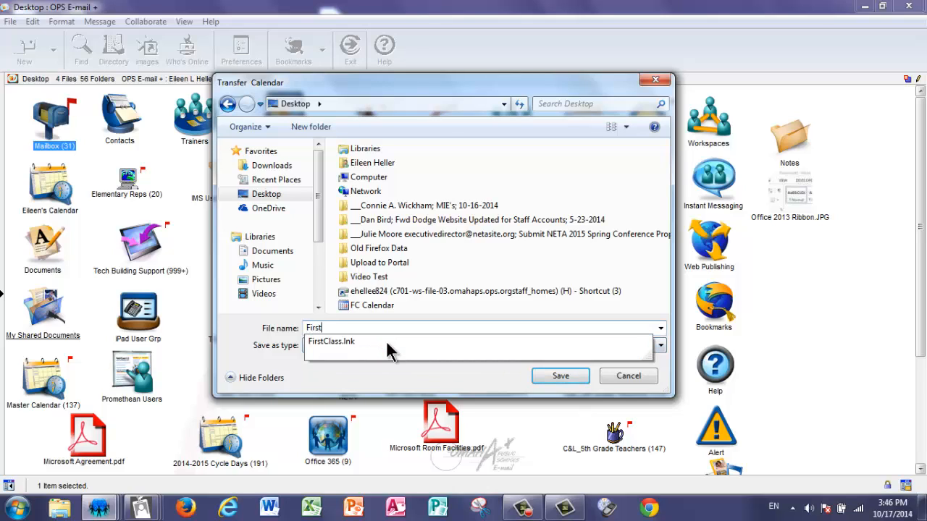
type(" Class Calend")
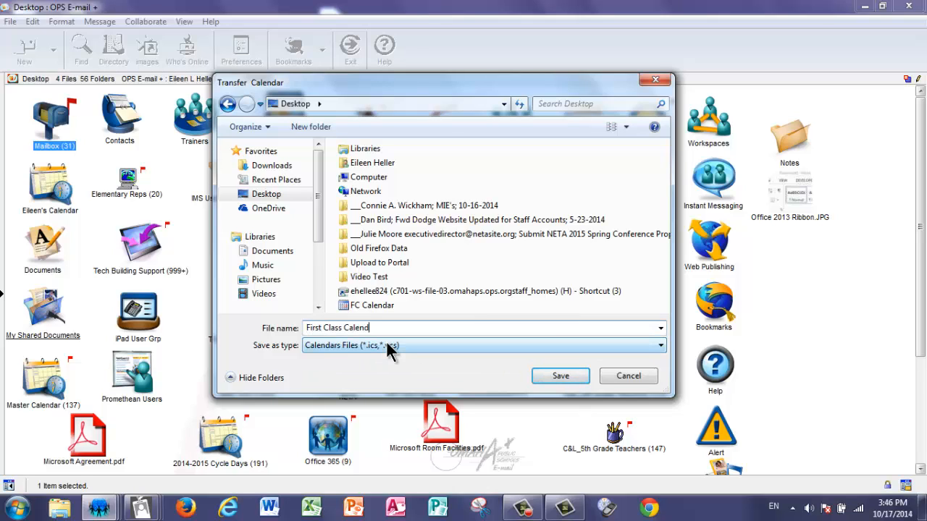
type("ar")
left_click(567, 377)
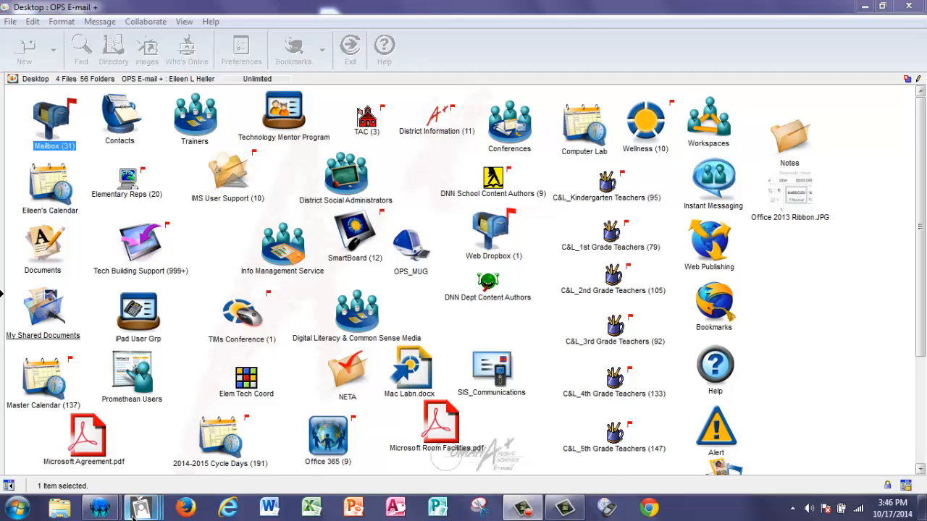
Switch to the Office 365 portal in Internet Explorer and open OneDrive
mouse_move(141, 509)
left_click(97, 464)
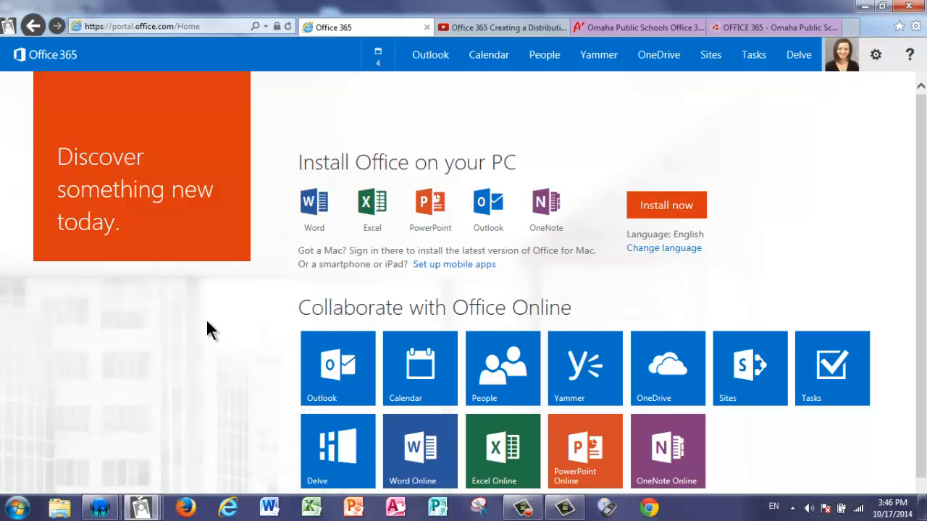
left_click(649, 63)
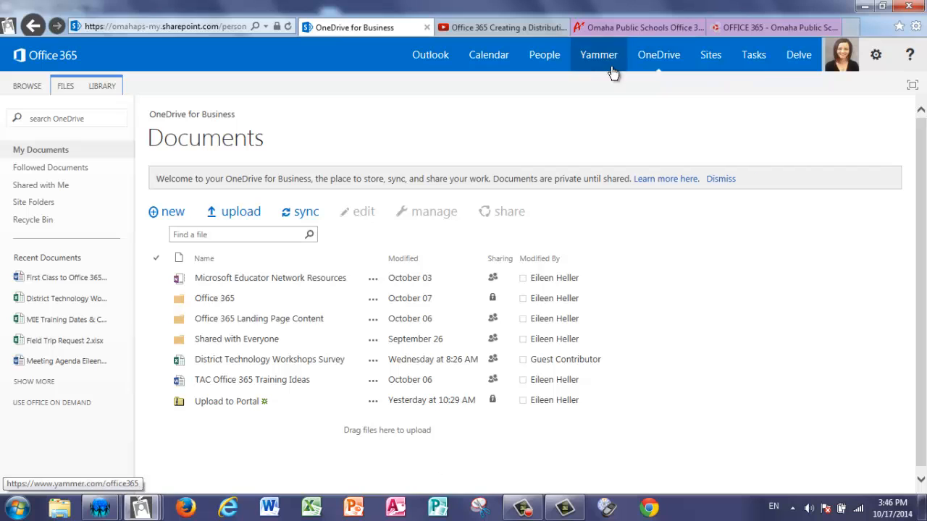
Upload the First Class Calendar file from the Desktop to the OneDrive documents
left_click(245, 222)
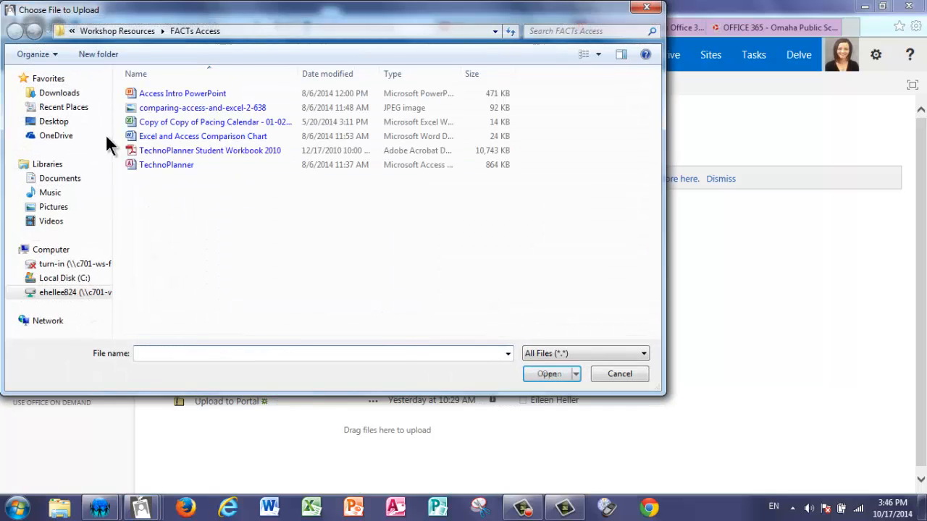
left_click(54, 123)
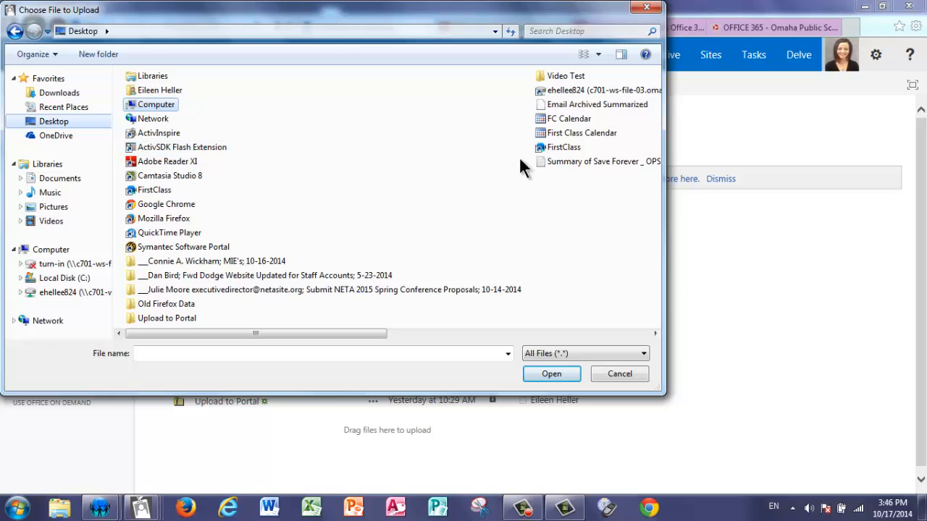
left_click(594, 133)
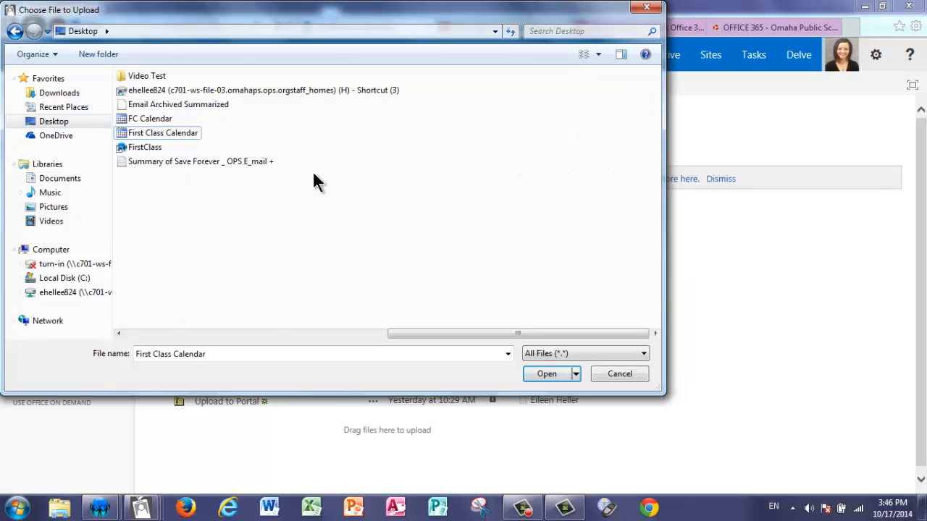
left_click(159, 133)
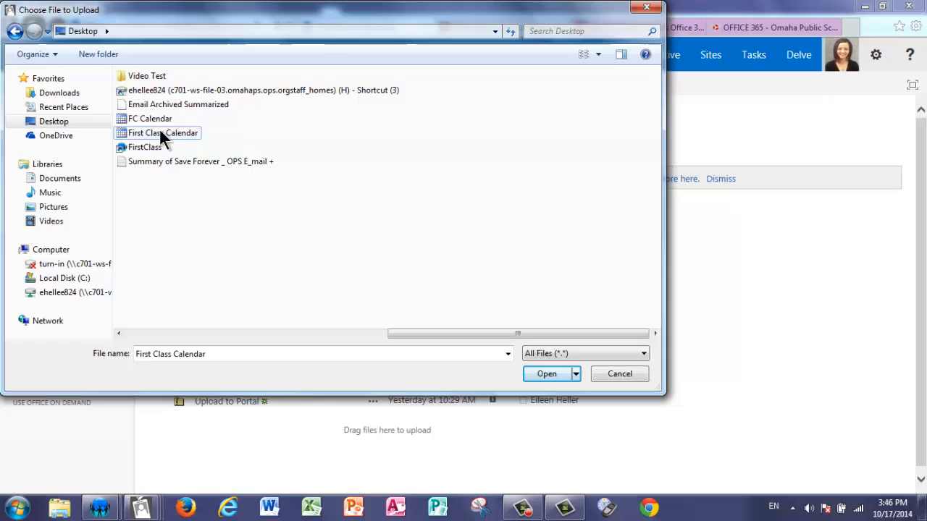
left_click(536, 373)
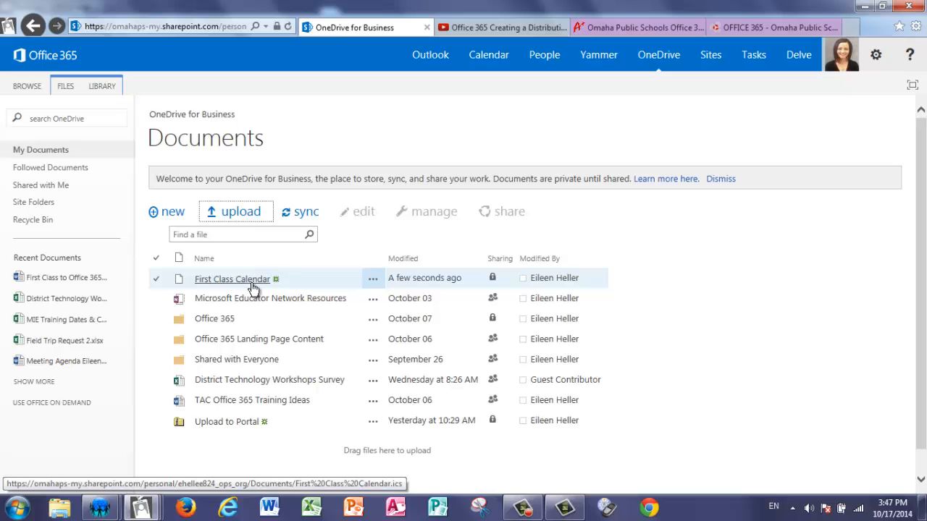
Create an Edit guest link for sharing the First Class Calendar file and select the link's full address
left_click(373, 282)
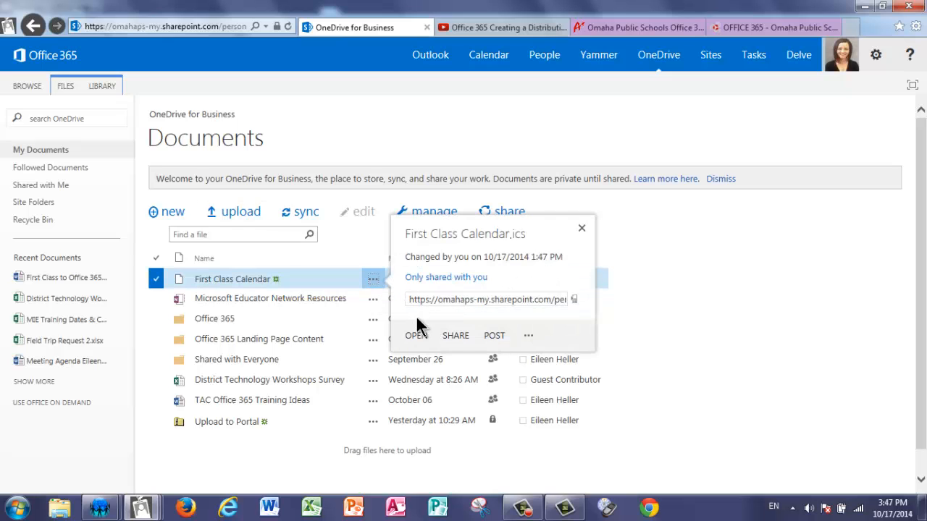
left_click(455, 338)
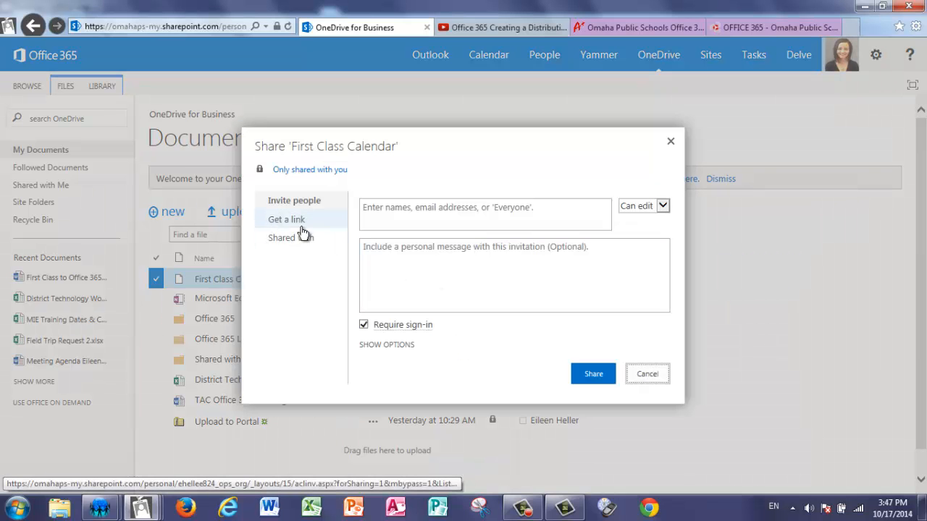
left_click(302, 221)
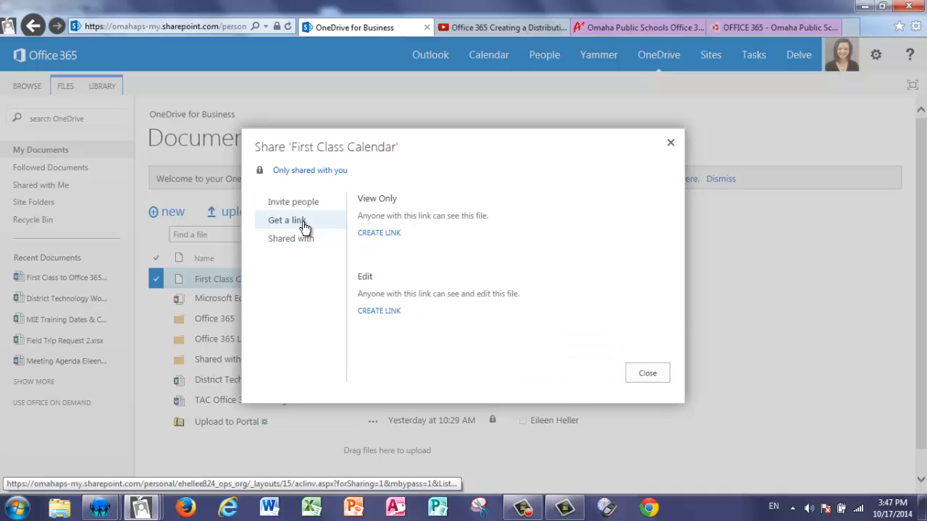
left_click(383, 312)
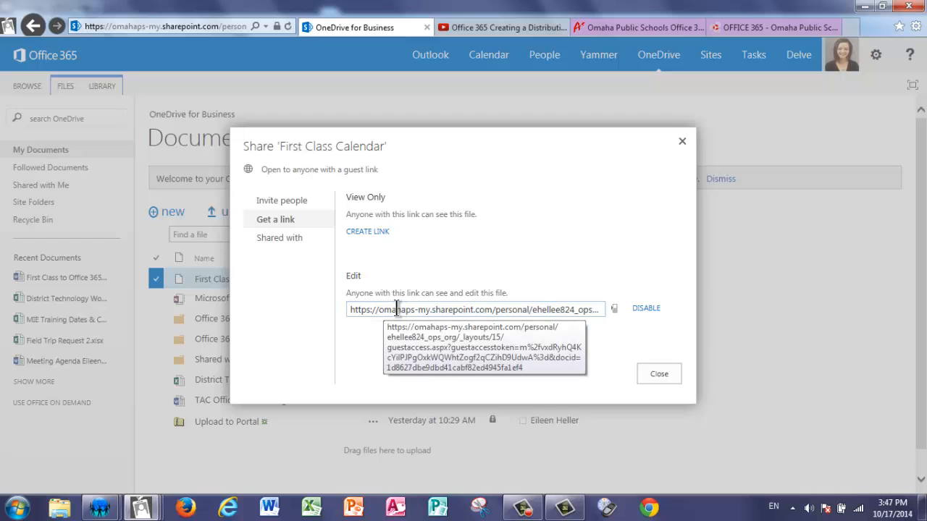
left_click(396, 309)
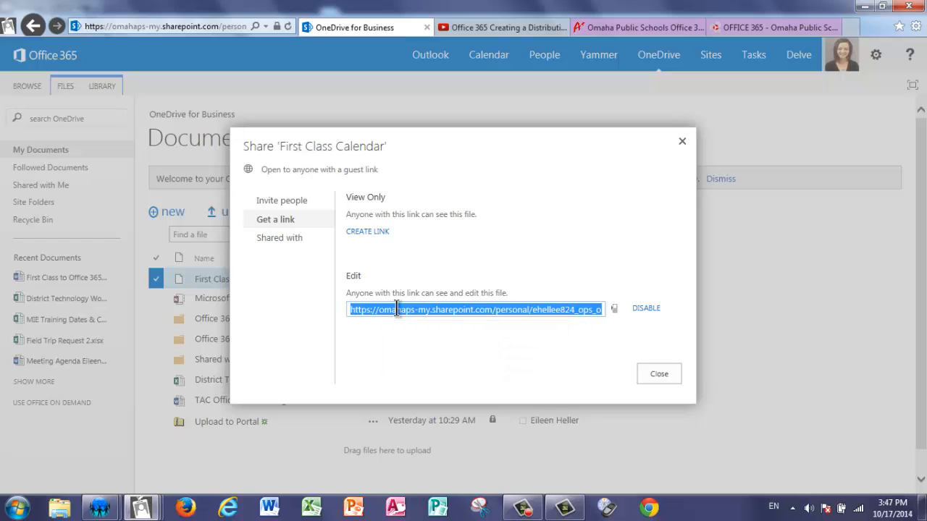
Copy the Edit guest link of the First Class Calendar file and close the sharing dialog
right_click(397, 309)
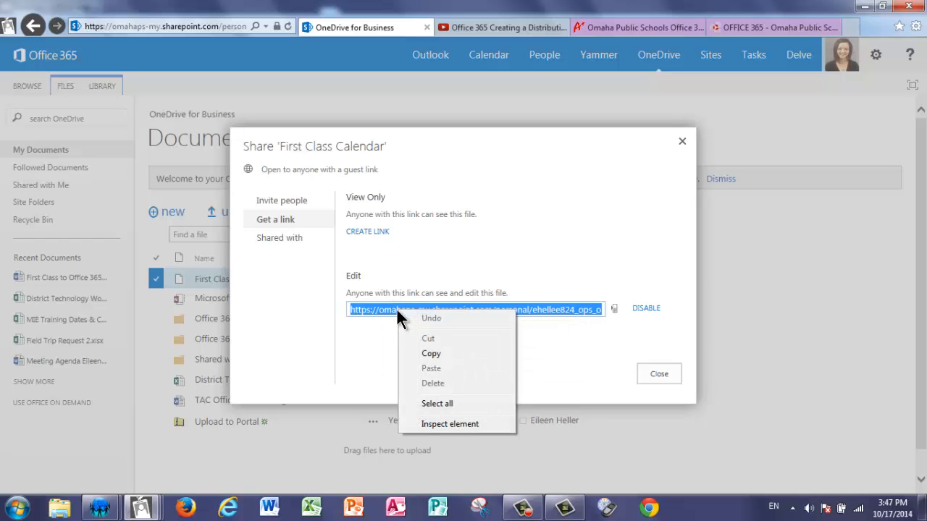
left_click(421, 352)
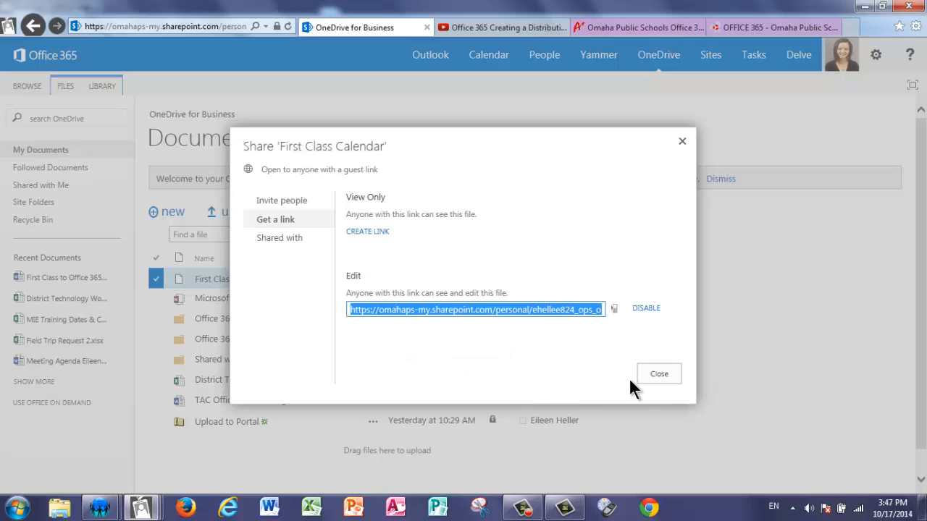
left_click(657, 376)
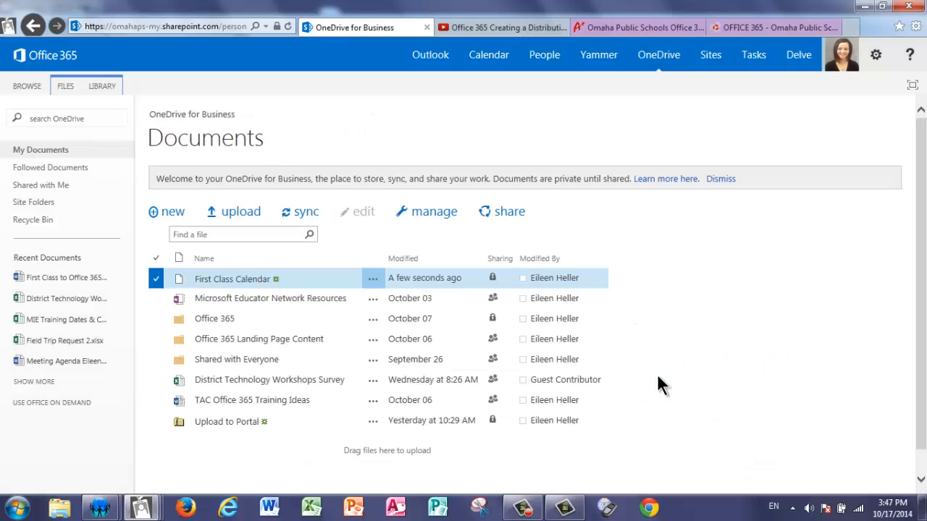
Go to the Office 365 Calendar and open an Internet calendar under My calendars using the copied guest link
left_click(490, 58)
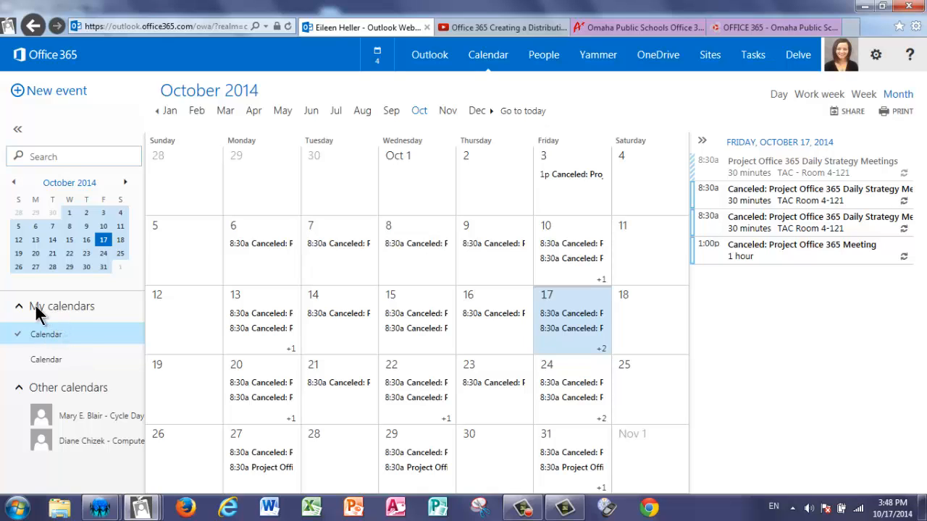
right_click(73, 306)
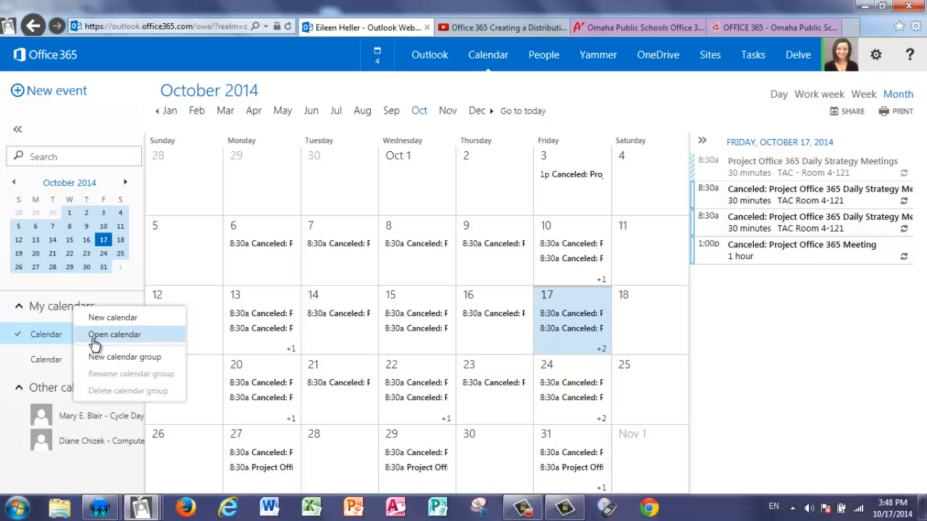
left_click(94, 338)
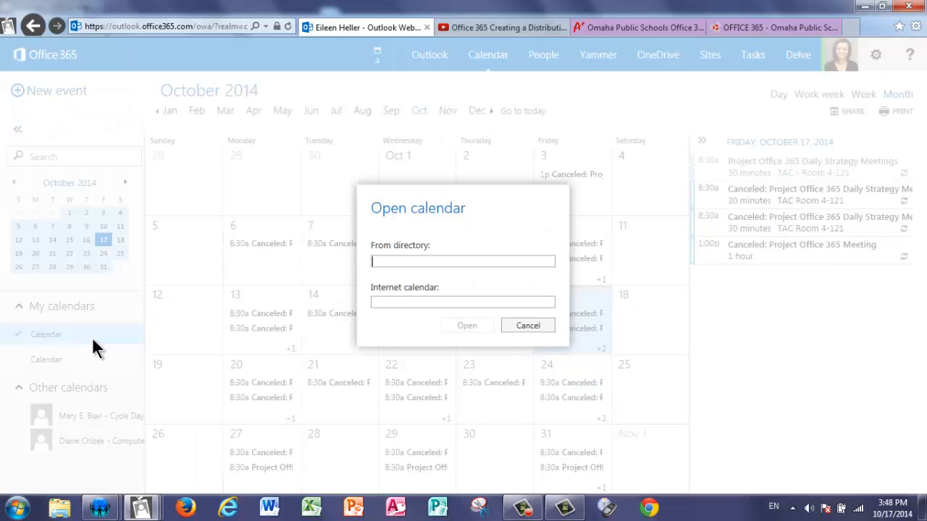
right_click(388, 303)
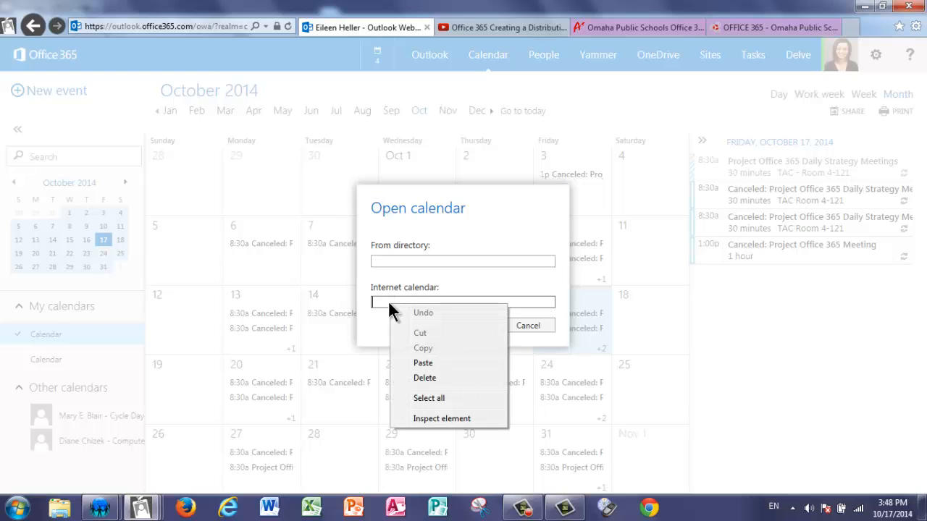
left_click(423, 363)
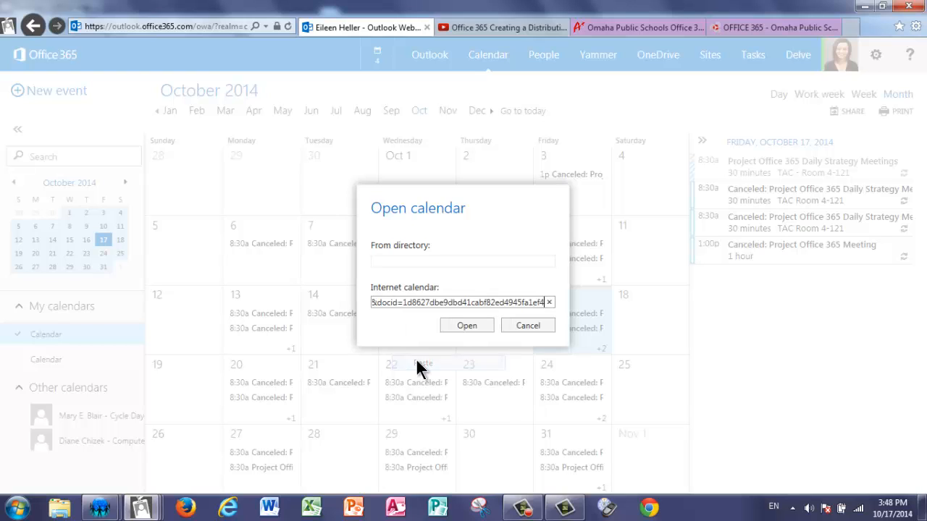
left_click(456, 327)
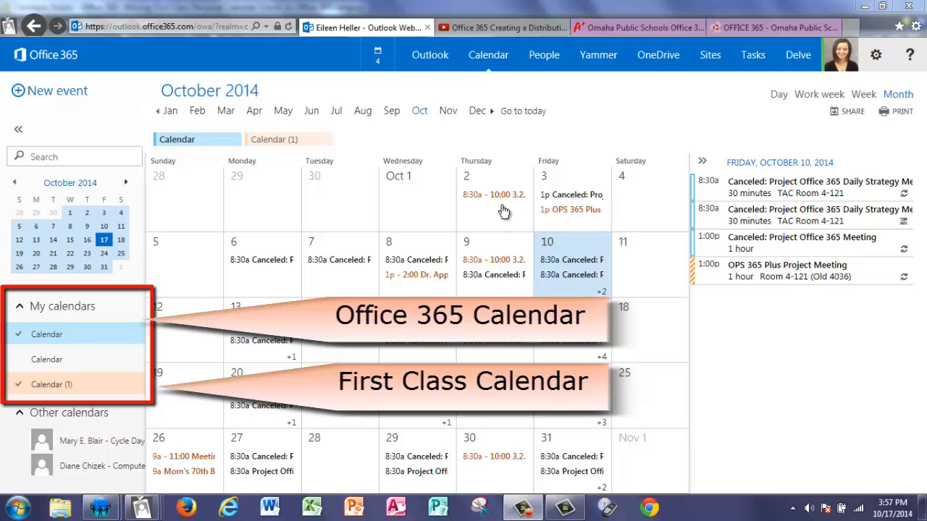
Hide and redisplay the imported Calendar (1), and rename it First Class Calendar
left_click(18, 386)
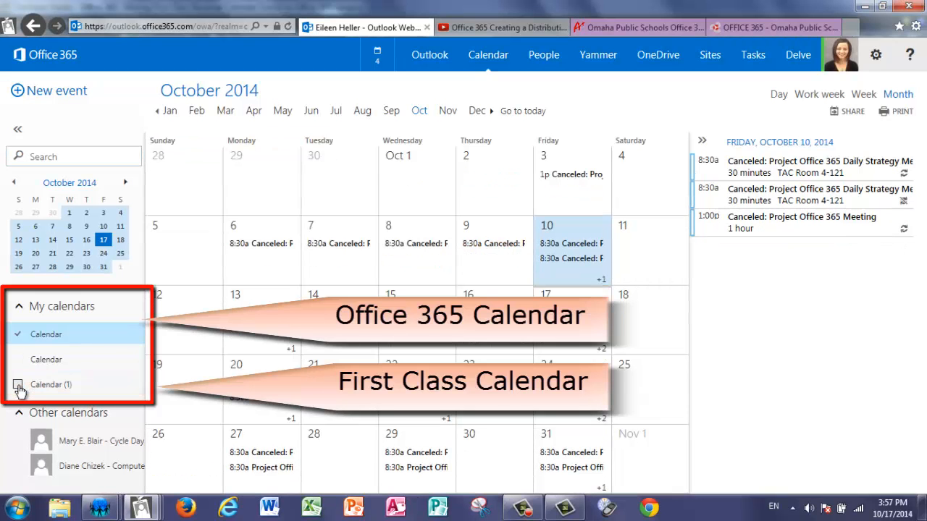
left_click(18, 386)
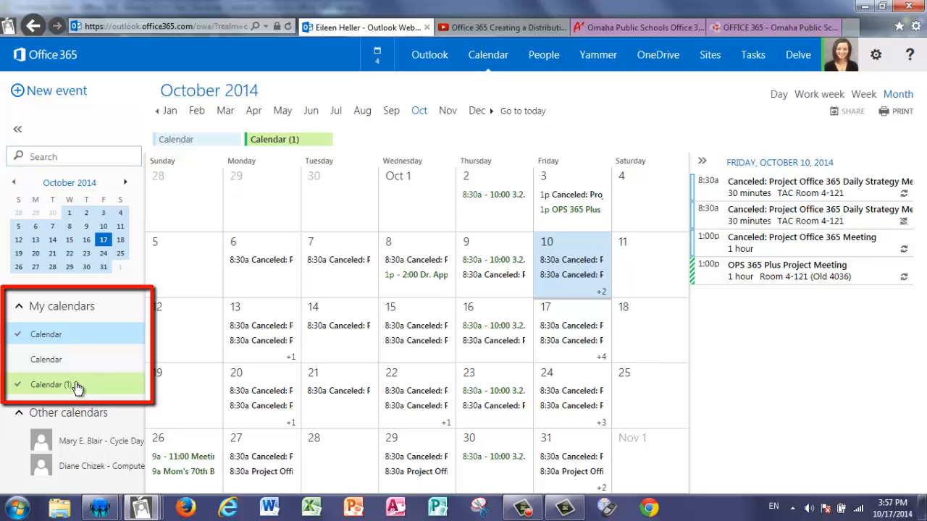
right_click(81, 387)
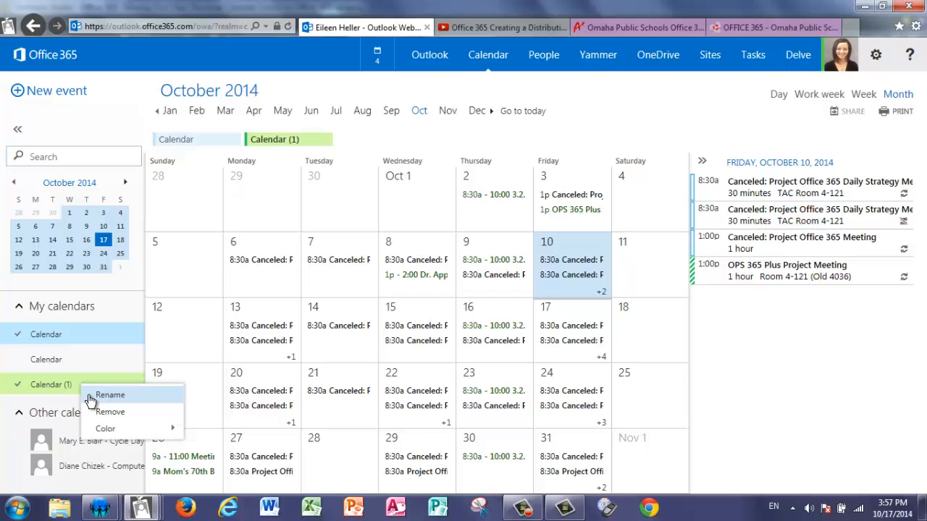
left_click(89, 398)
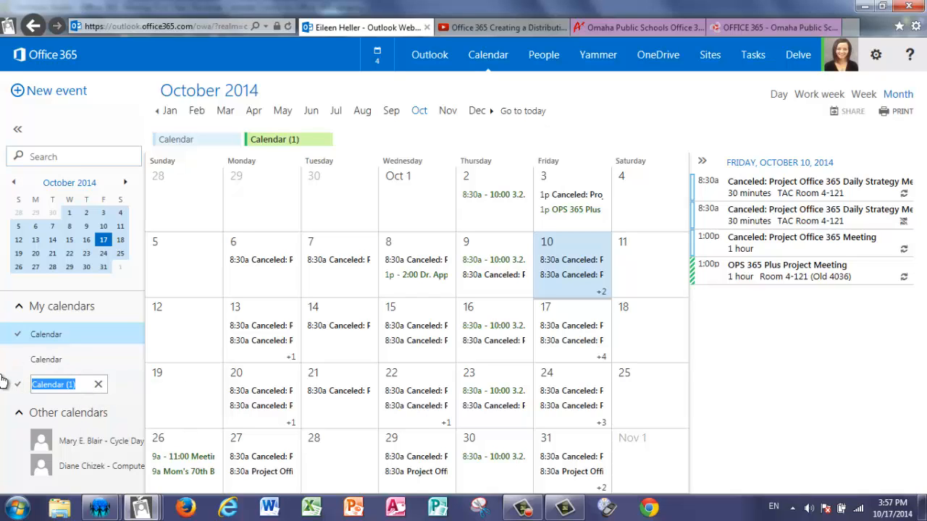
type("First Class")
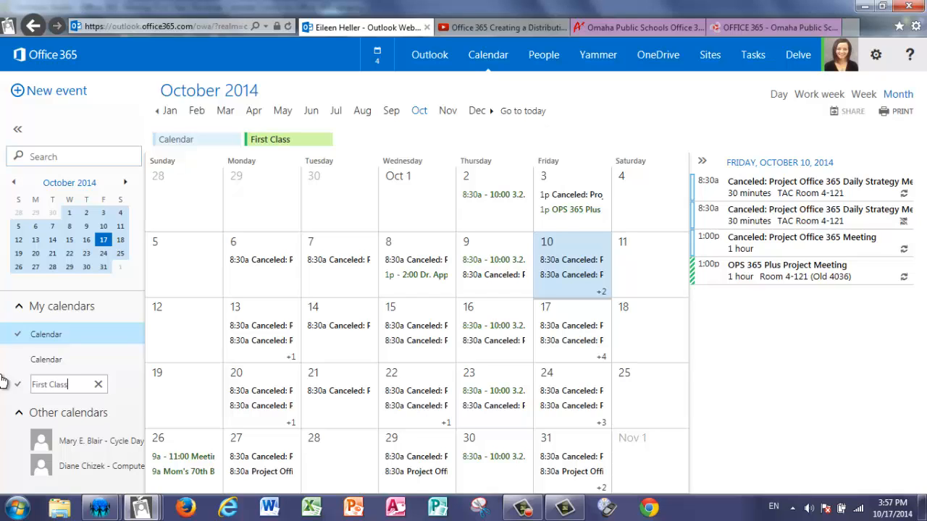
type(" Calendar")
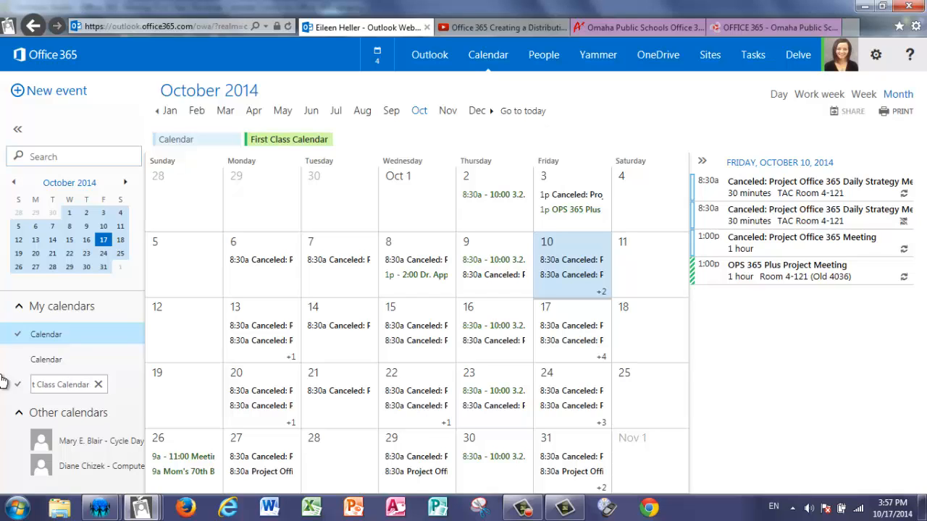
left_click(126, 391)
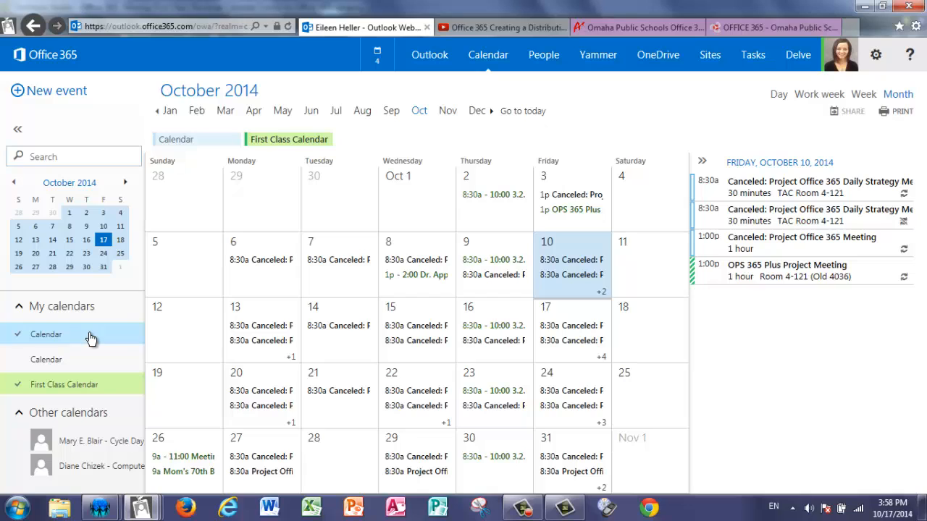
Compare the options offered for First Class Calendar and the main Calendar, and briefly hide and redisplay the main Calendar
right_click(106, 385)
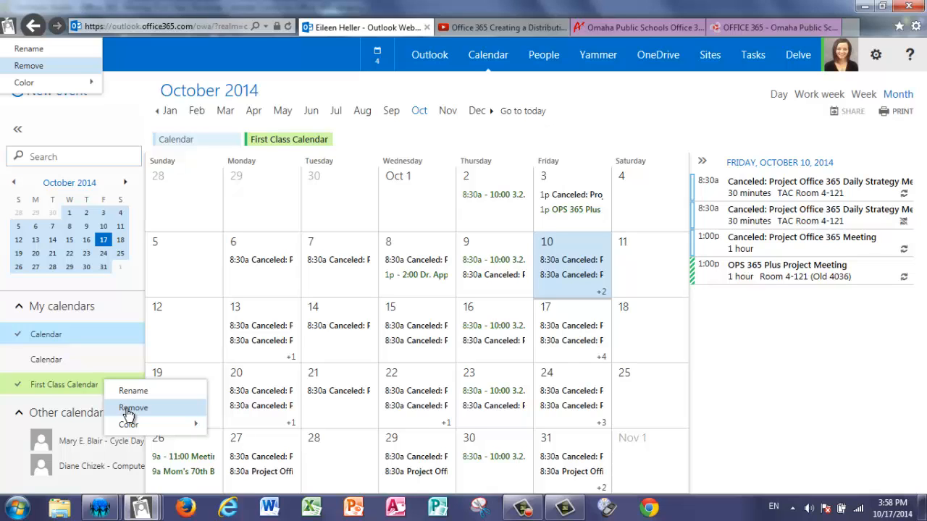
left_click(91, 388)
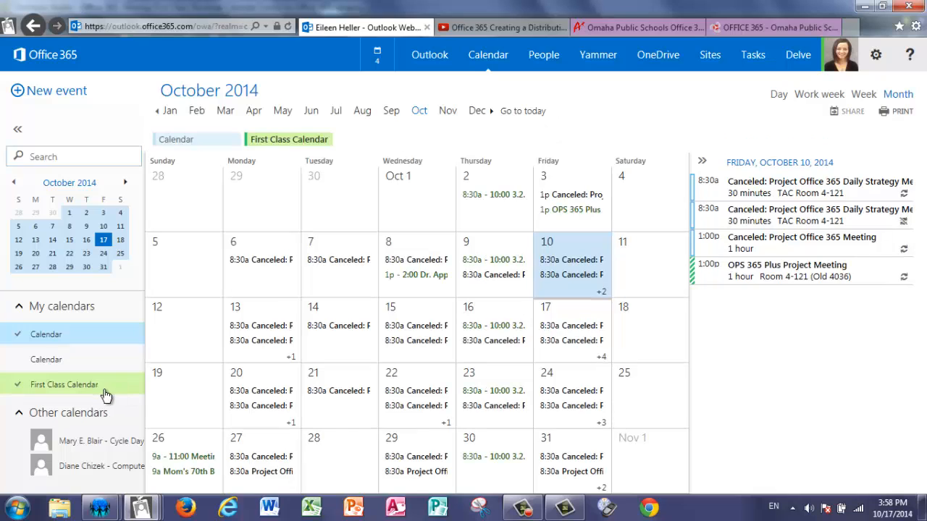
right_click(87, 337)
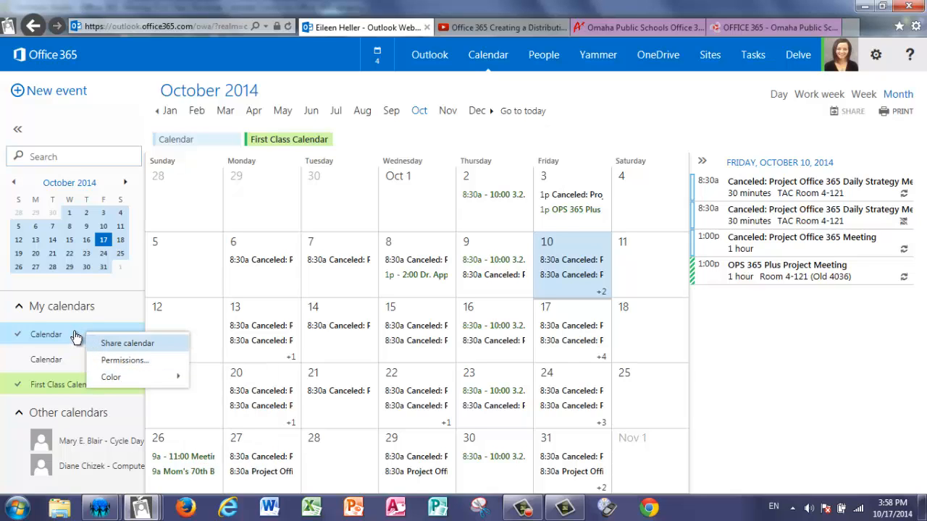
left_click(76, 336)
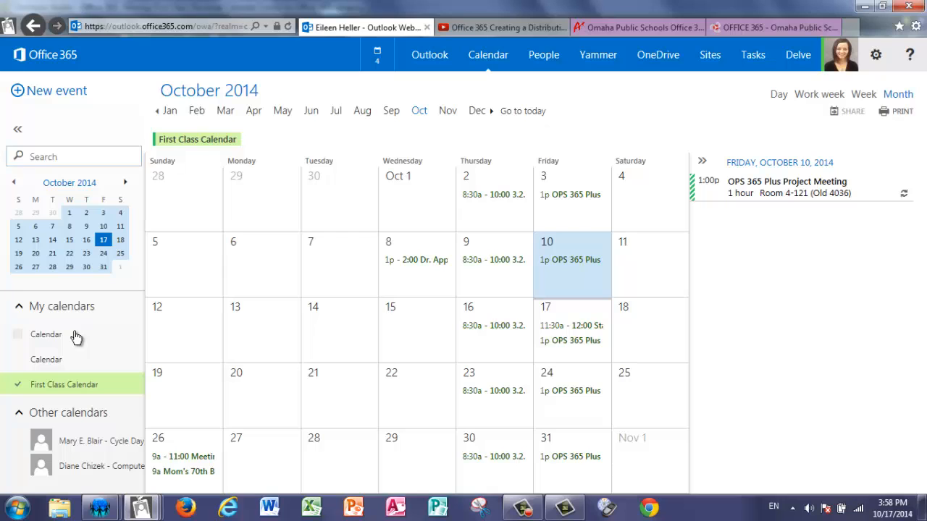
left_click(67, 338)
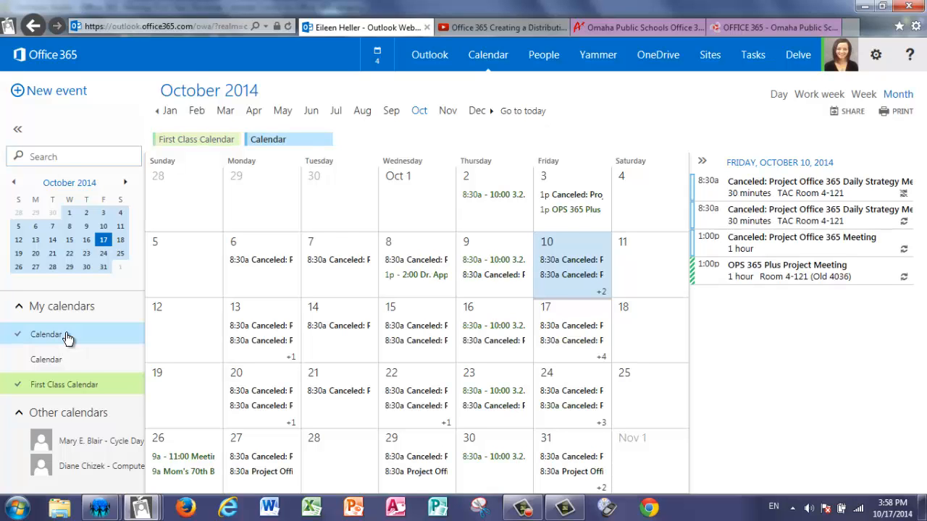